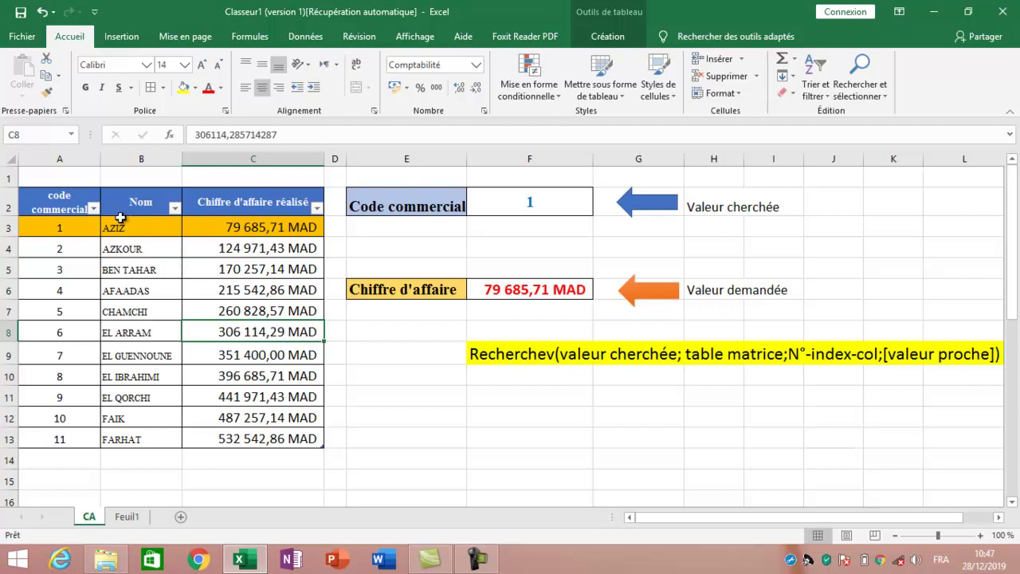
# Test the existing lookup on sheet CA by entering commercial code 2, and after it code 4, in cell F2
pyautogui.click(255, 210)
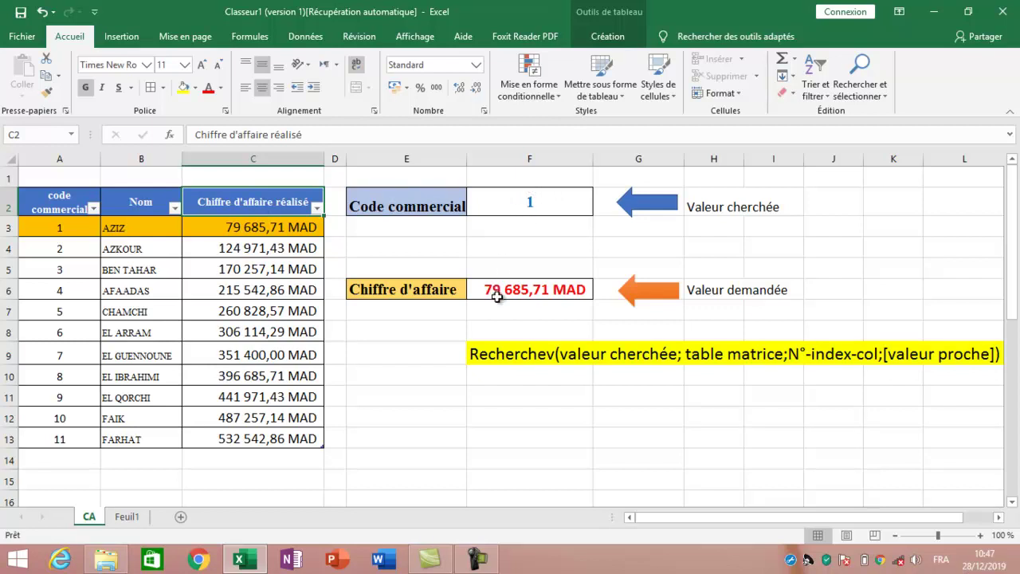
pyautogui.click(549, 198)
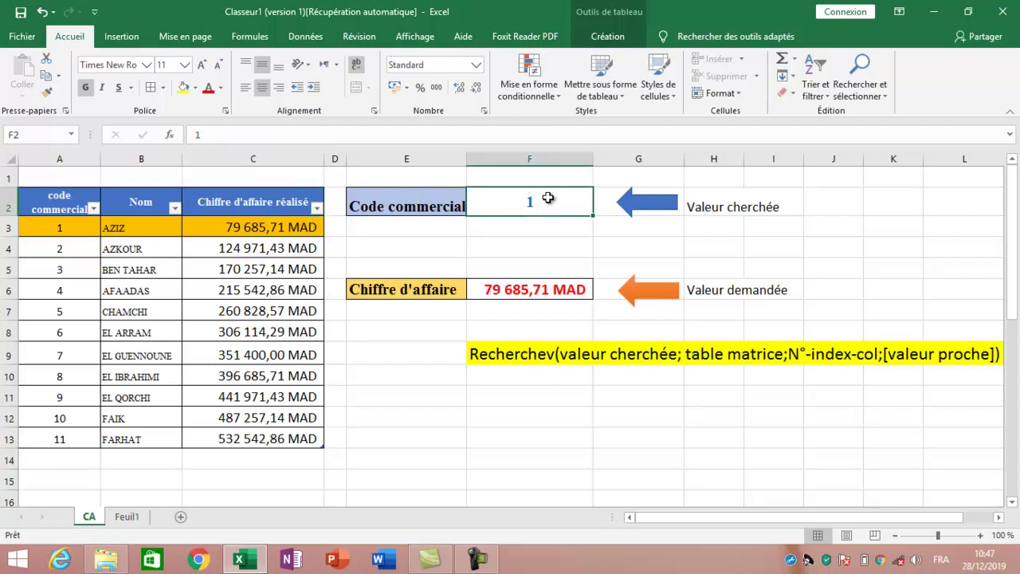
pyautogui.write('2')
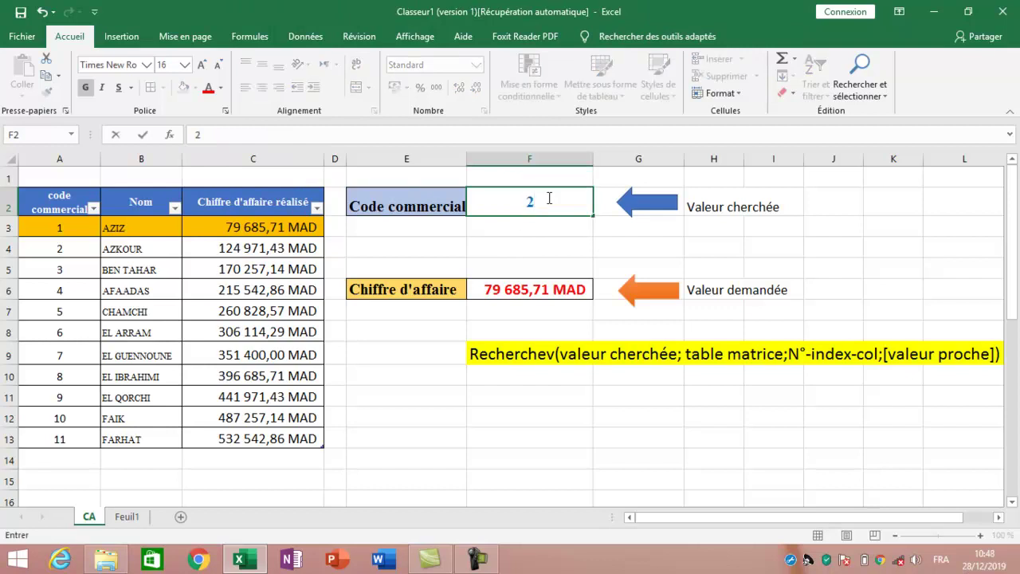
pyautogui.press('Return')
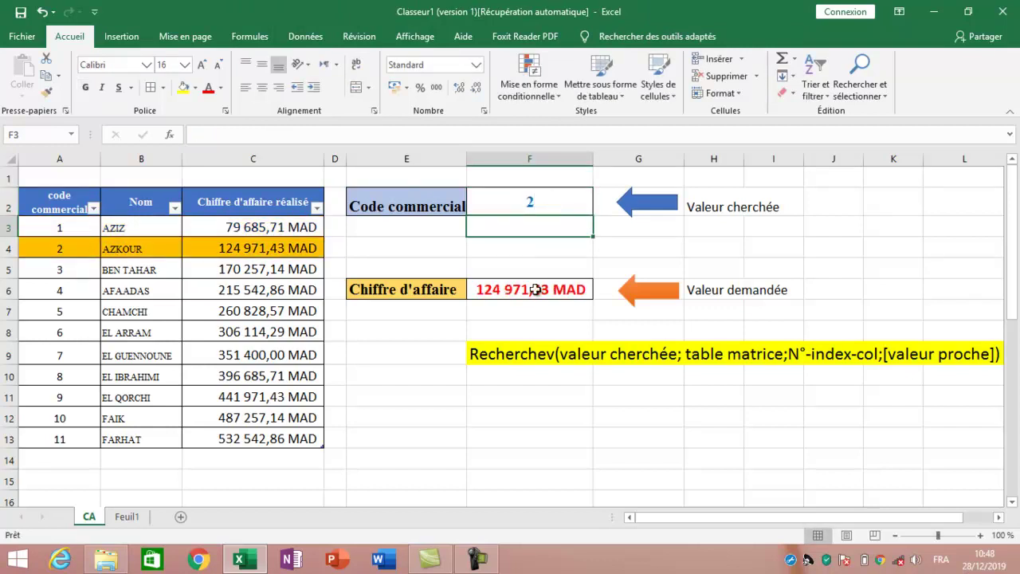
pyautogui.click(534, 292)
pyautogui.click(533, 204)
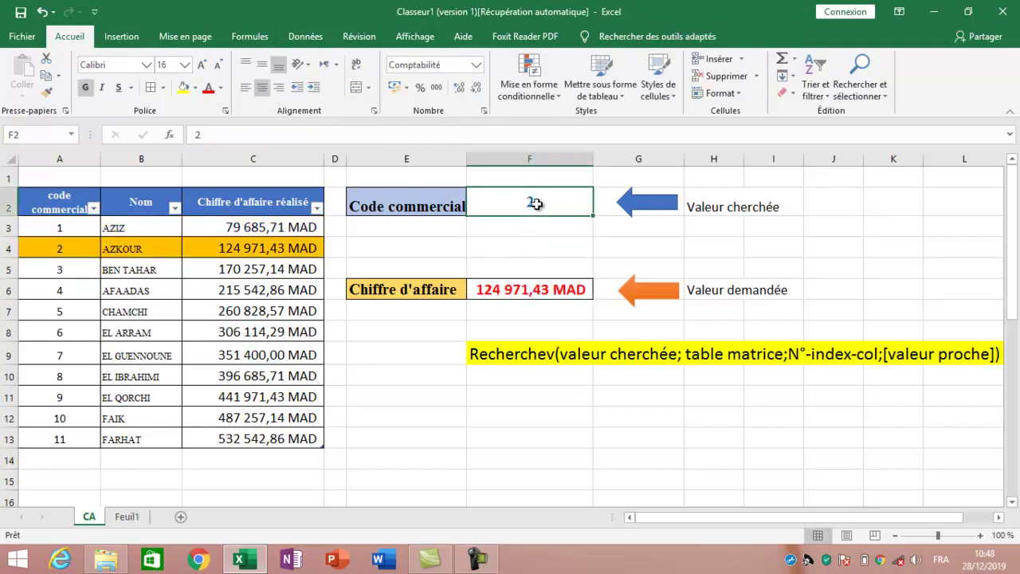
pyautogui.write('4')
pyautogui.press('Return')
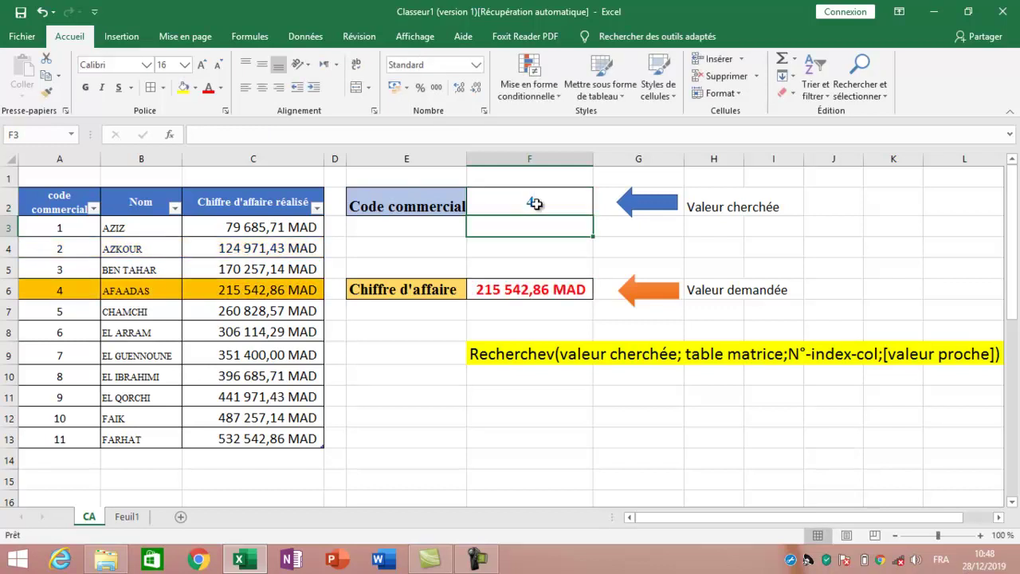
# Test the lookup with commercial code 7, followed by code 11, in cell F2
pyautogui.click(515, 206)
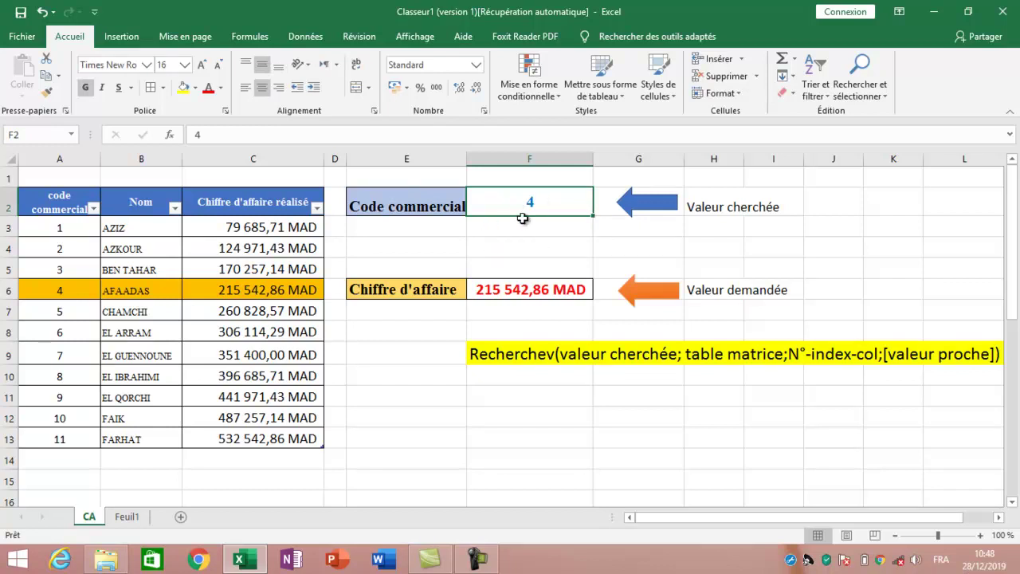
pyautogui.write('7')
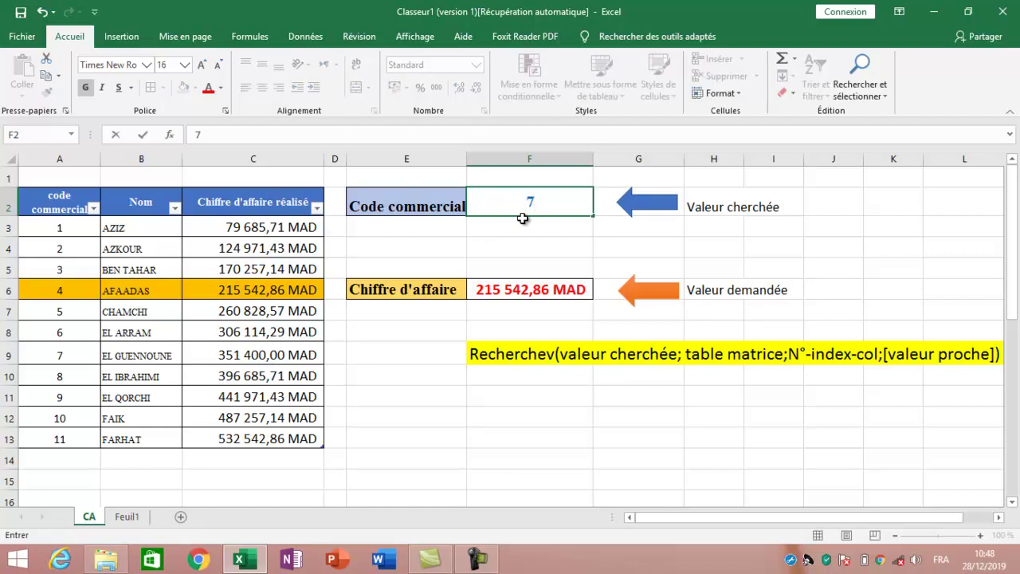
pyautogui.press('Return')
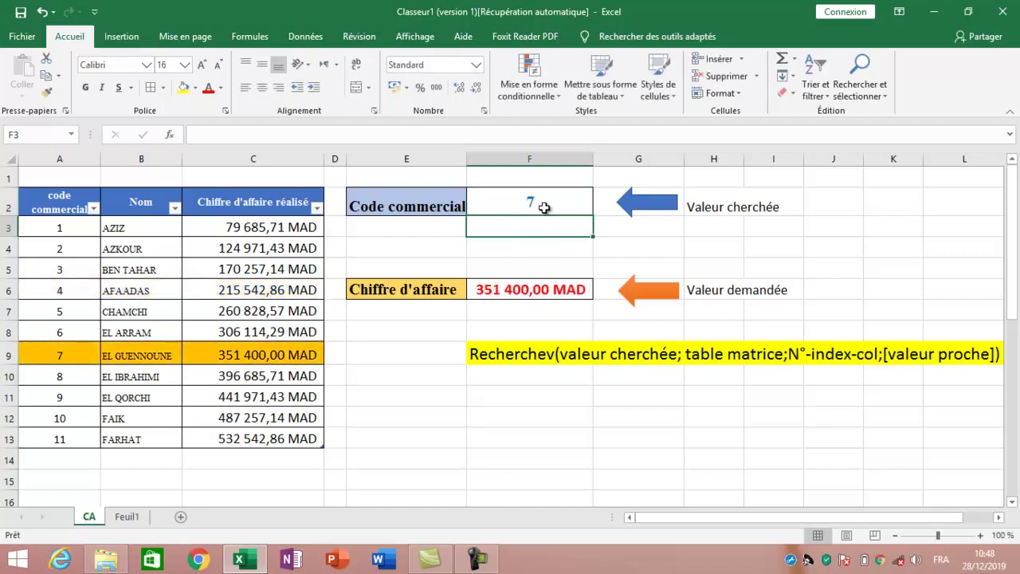
pyautogui.write('11')
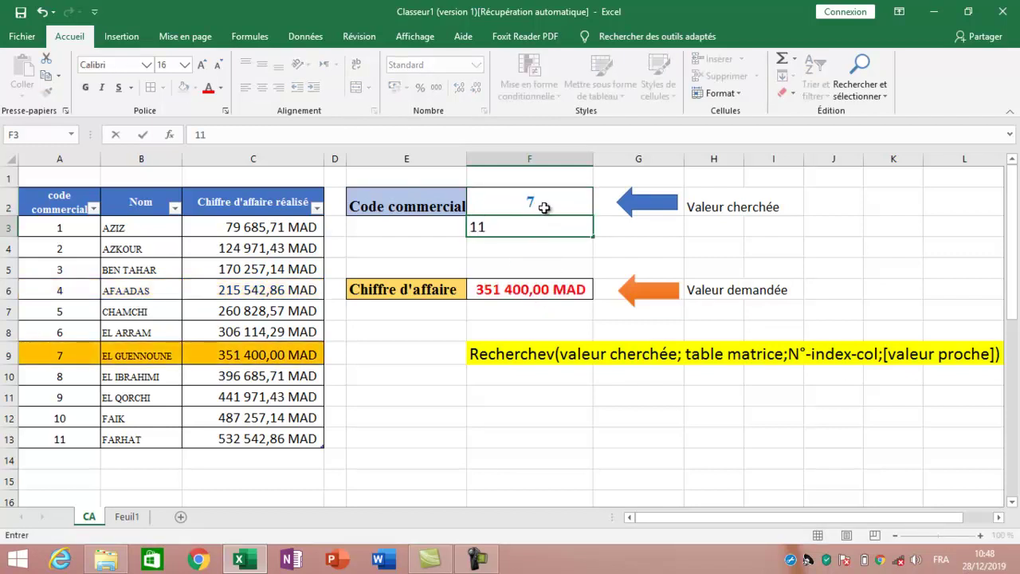
pyautogui.press('BackSpace')
pyautogui.press('BackSpace')
pyautogui.press('Escape')
pyautogui.click(543, 207)
pyautogui.write('11')
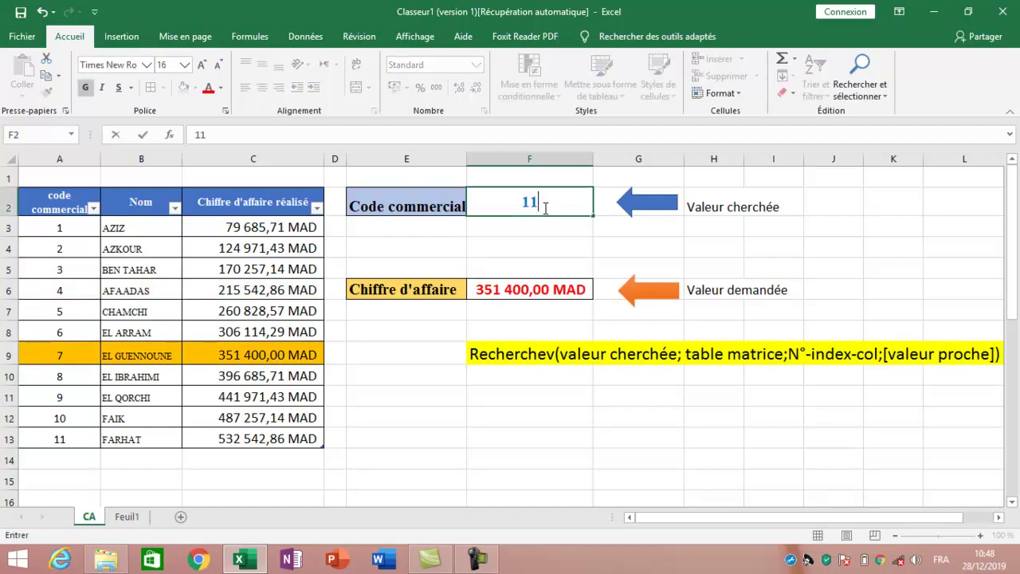
pyautogui.press('Return')
# Enter code 15, which is missing from the table, as the searched commercial code in cell F2
pyautogui.click(546, 208)
pyautogui.write('15')
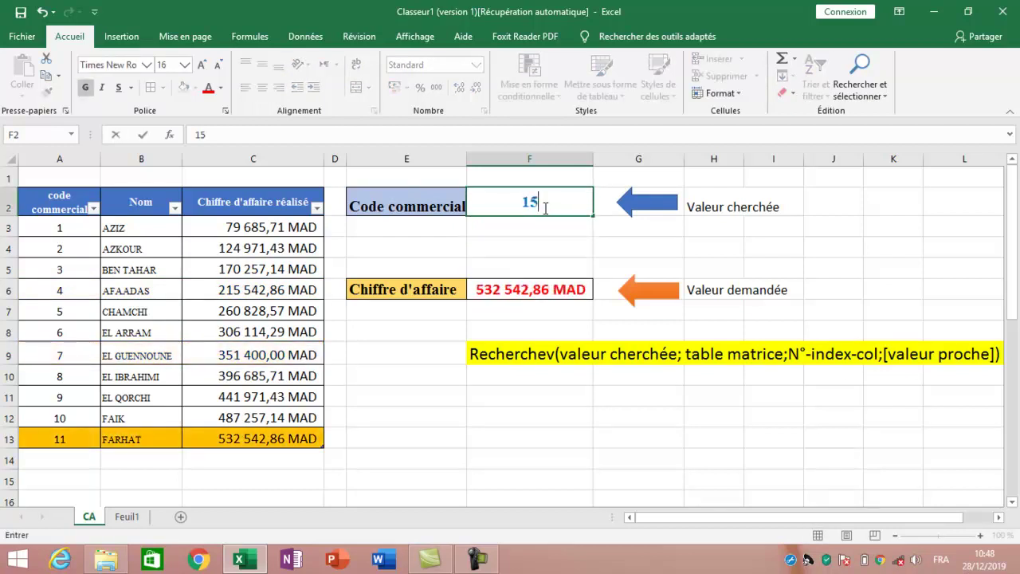
pyautogui.press('Return')
pyautogui.click(544, 207)
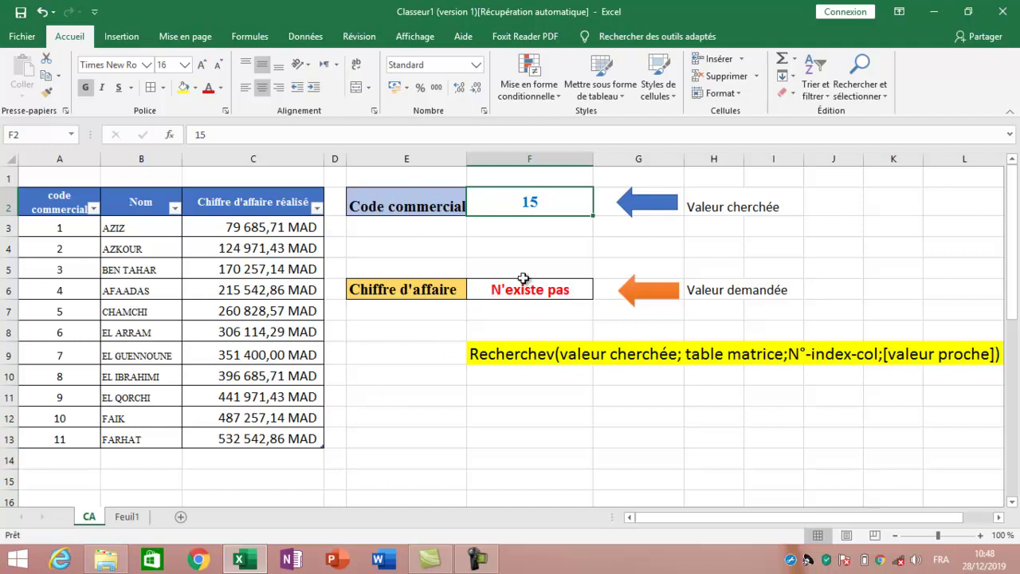
# Apply a light orange banded table style to the sales table on sheet Feuil1
pyautogui.click(124, 519)
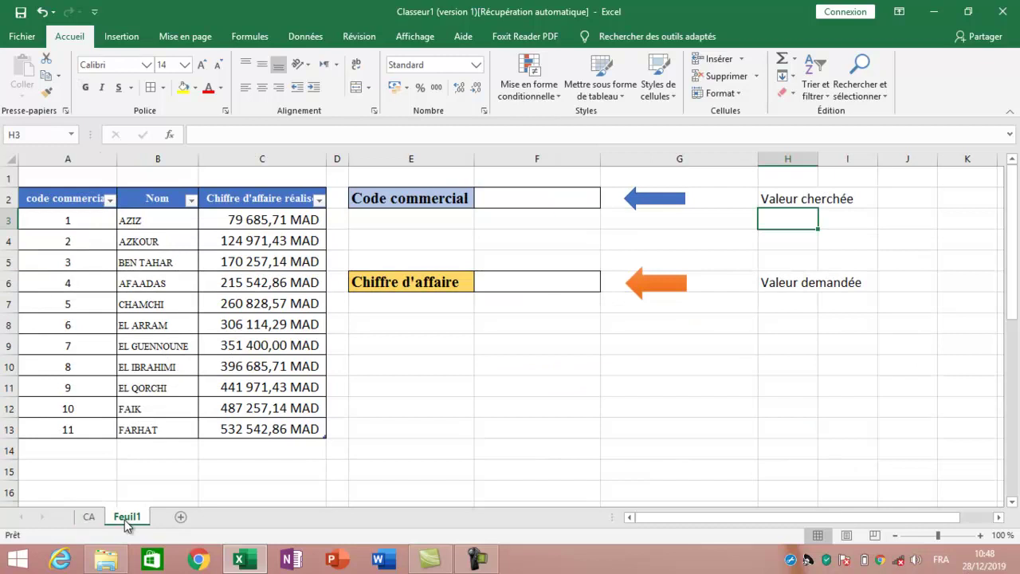
pyautogui.click(183, 270)
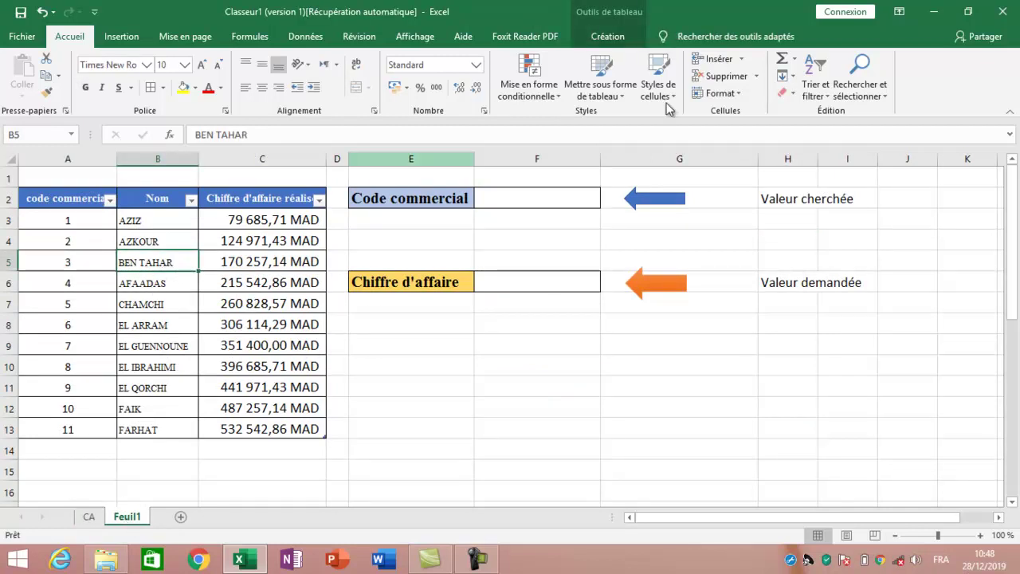
pyautogui.click(252, 282)
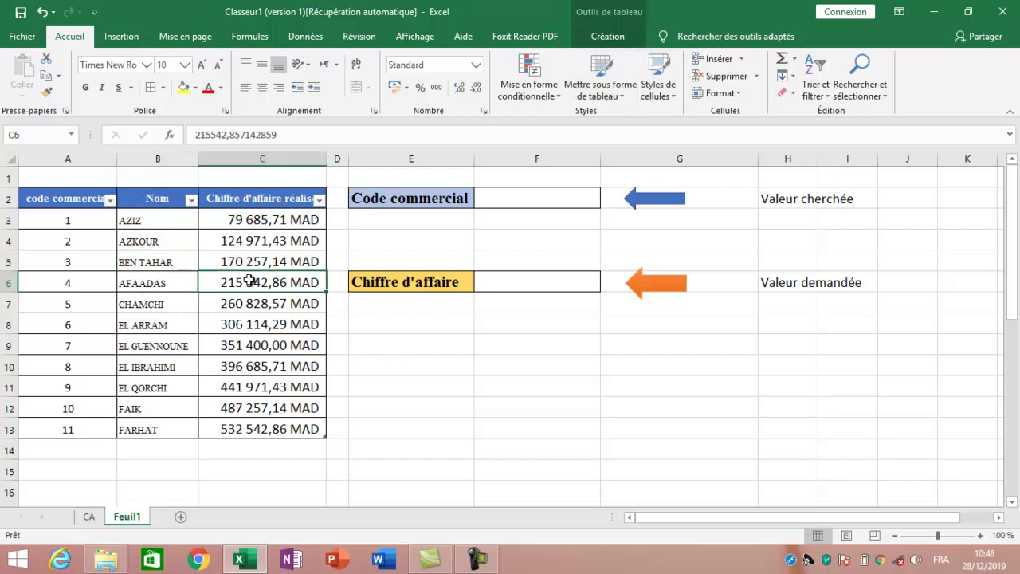
pyautogui.click(100, 282)
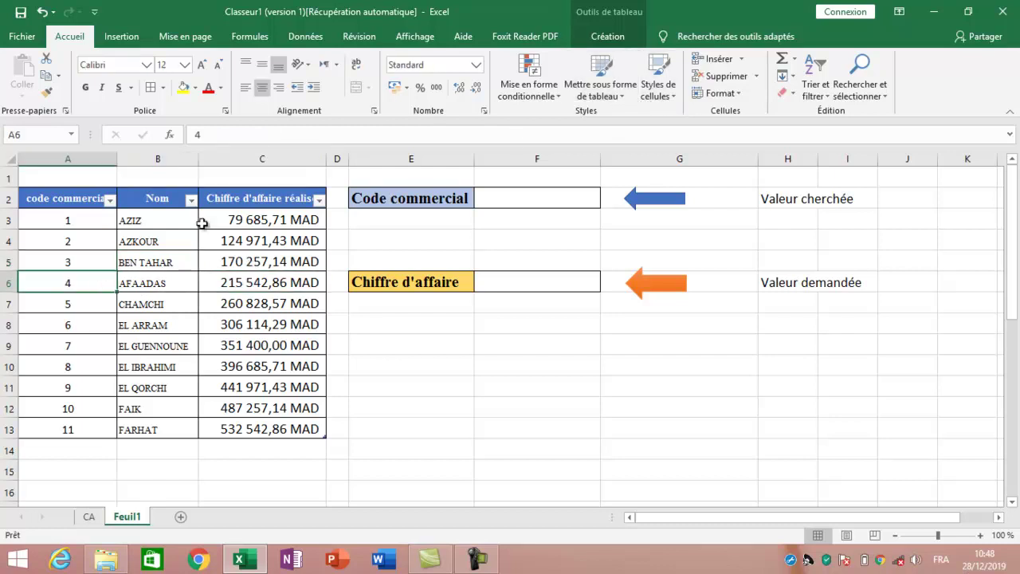
pyautogui.click(608, 92)
pyautogui.click(705, 224)
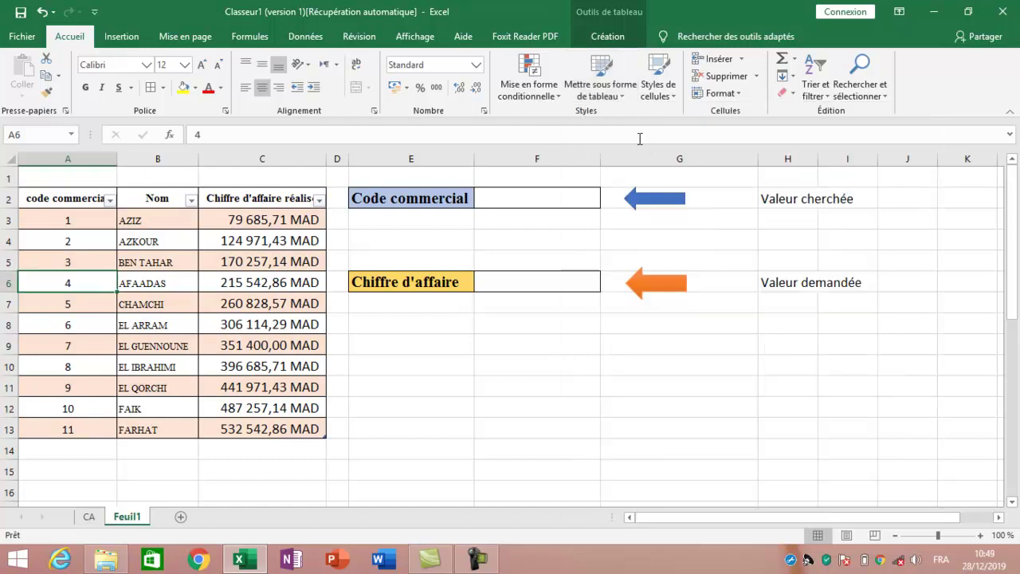
pyautogui.click(549, 385)
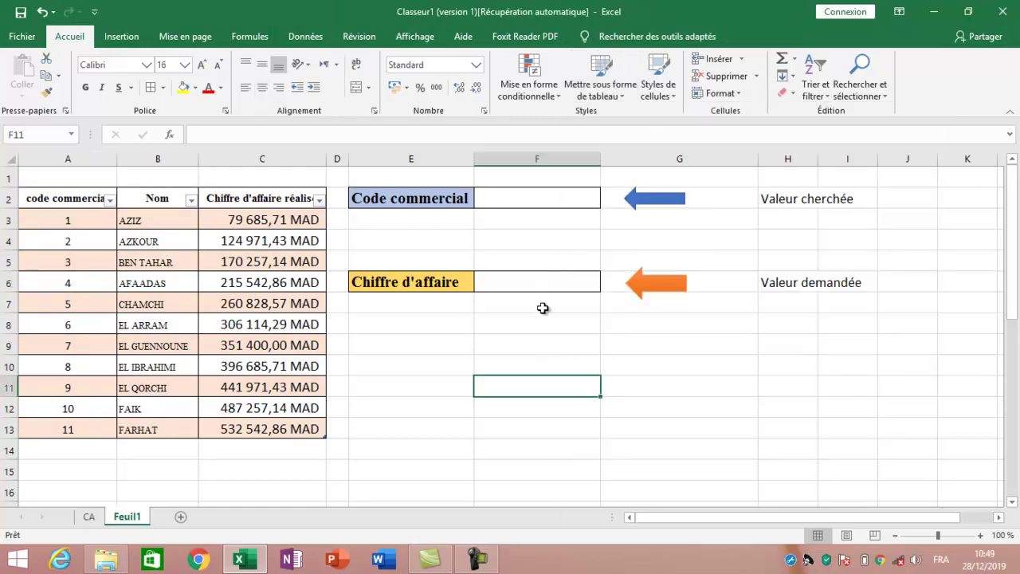
# Enter the formula =RECHERCHEV(F2;Tableau3;3;0) in cell F6 beside Chiffre d'affaire, with the sales table as its lookup range
pyautogui.click(554, 285)
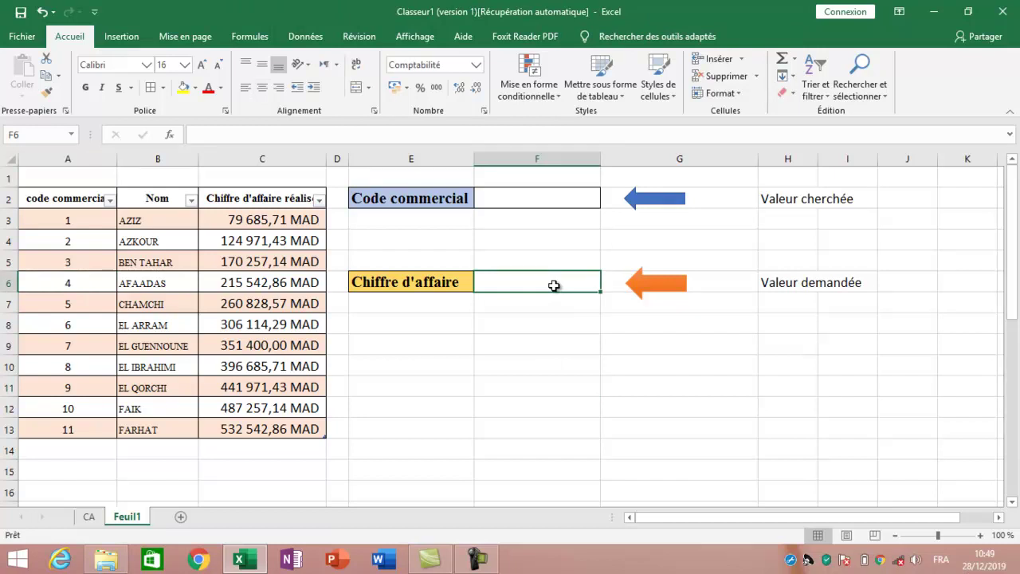
pyautogui.write('=')
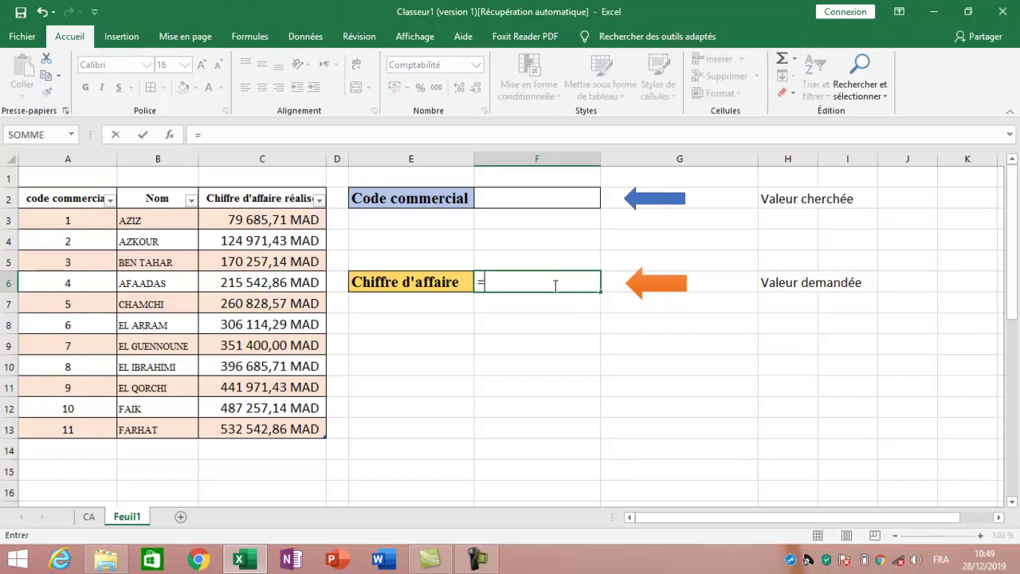
pyautogui.write('recherch')
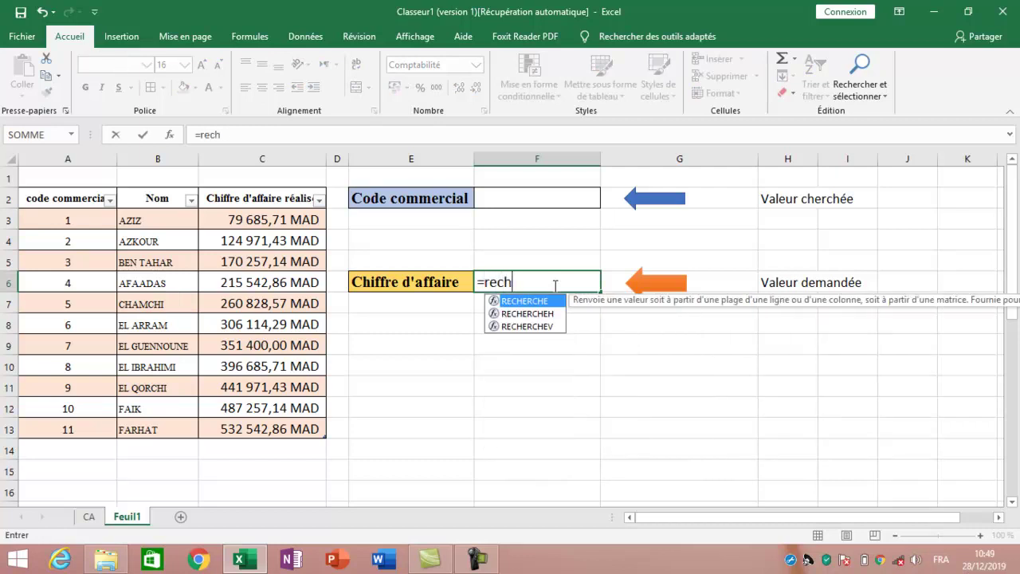
pyautogui.click(547, 327)
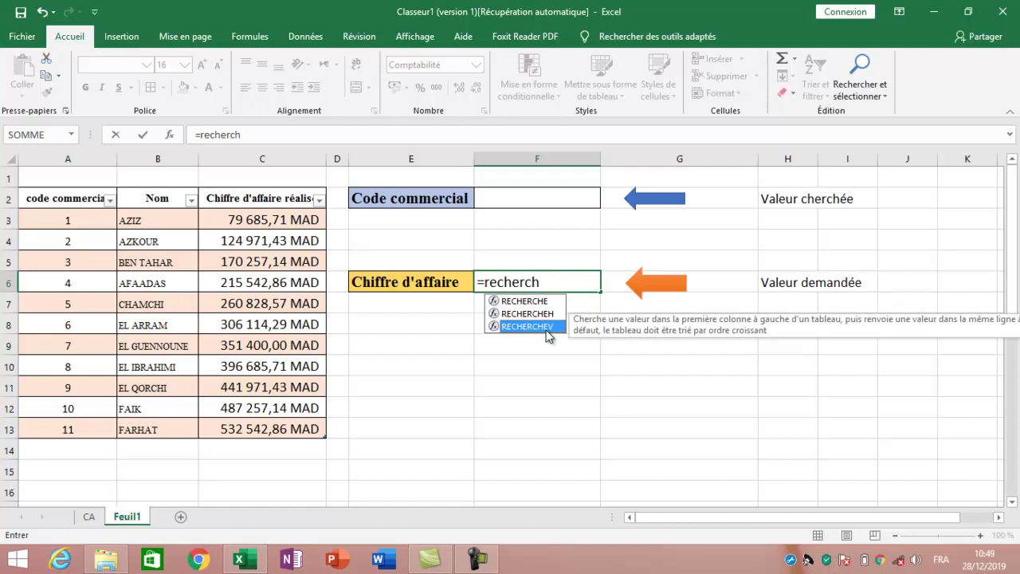
pyautogui.doubleClick(547, 328)
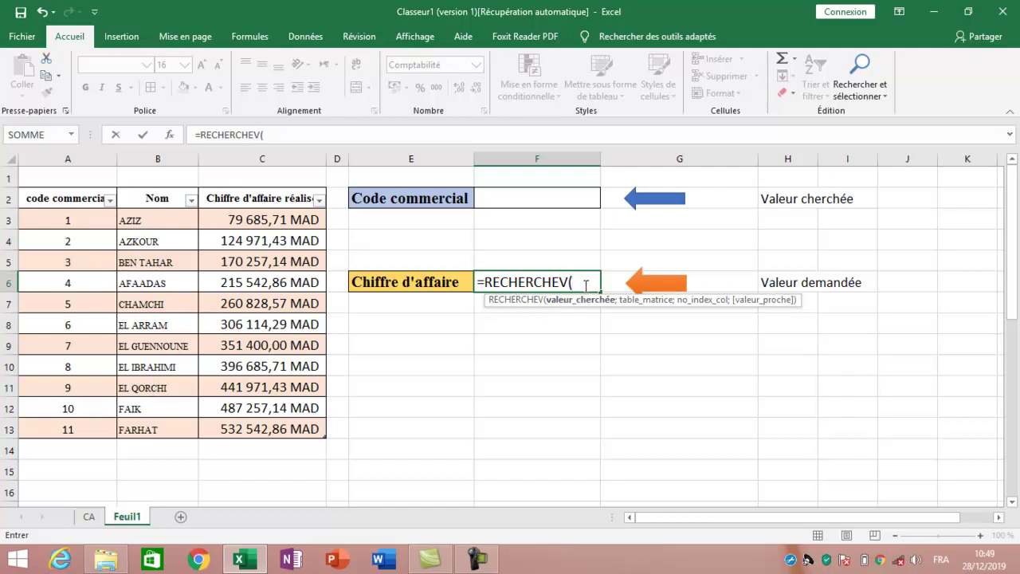
pyautogui.click(557, 202)
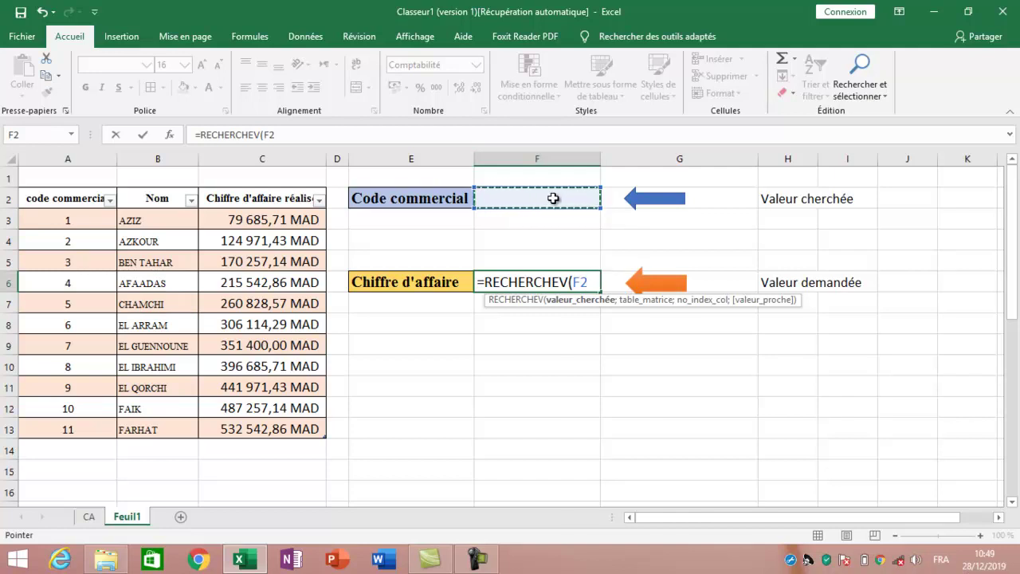
pyautogui.write(';')
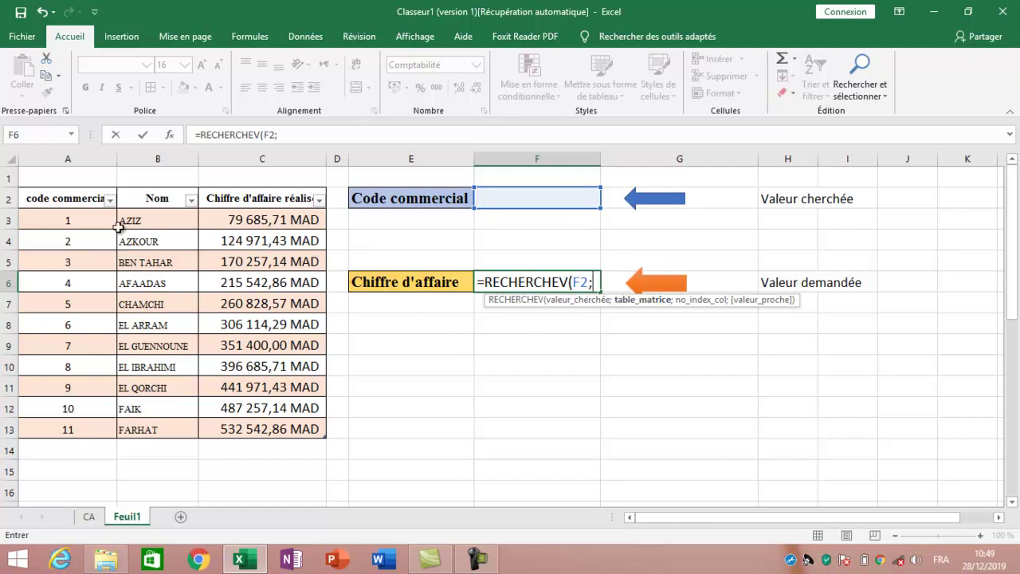
pyautogui.click(14, 186)
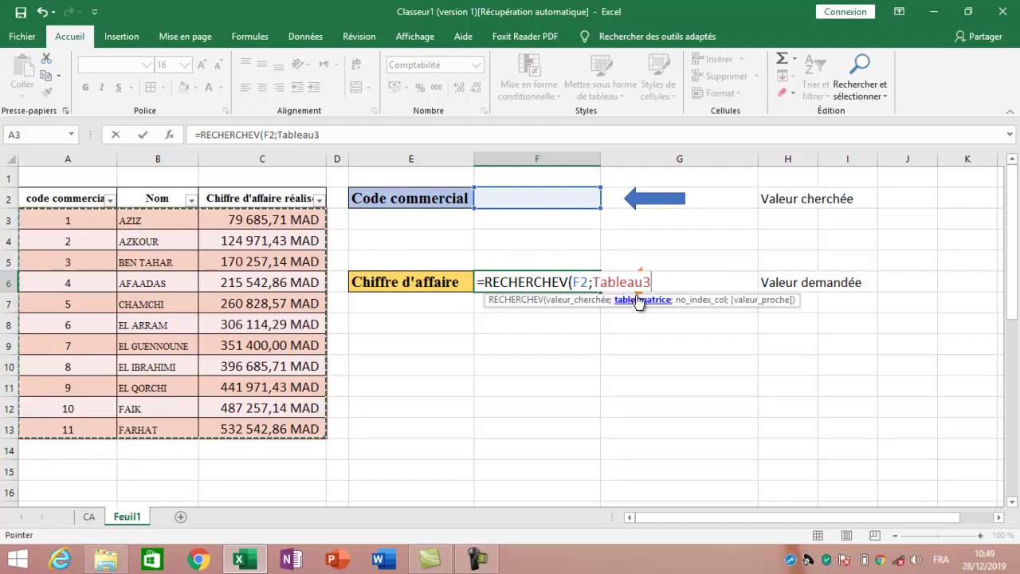
pyautogui.write(';')
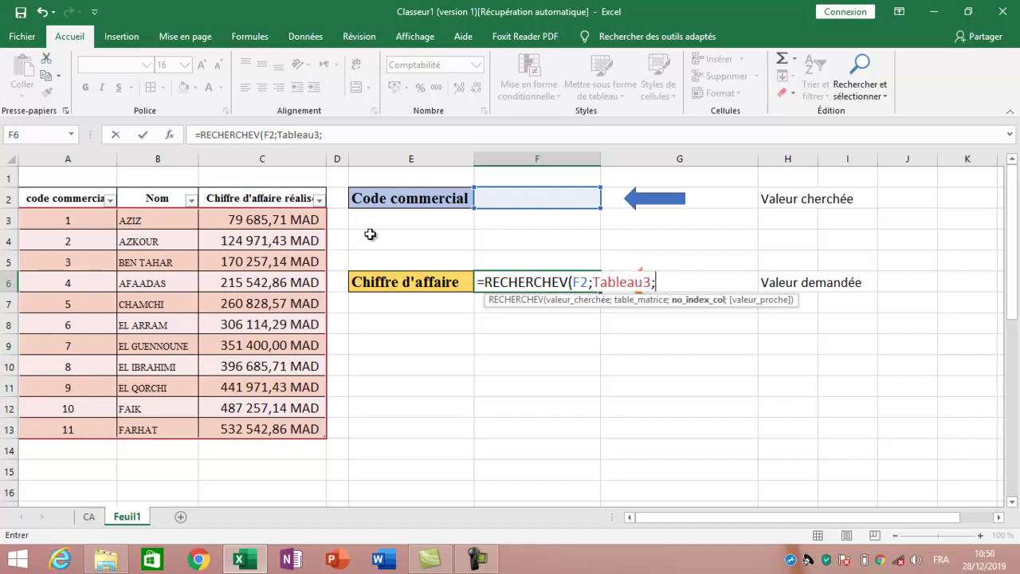
pyautogui.write('3;')
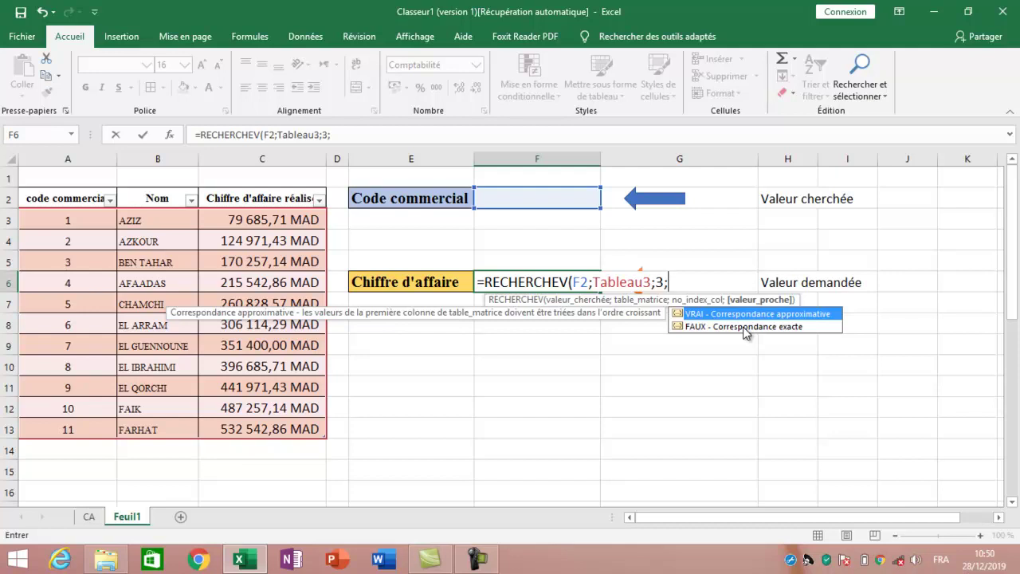
pyautogui.write('0)')
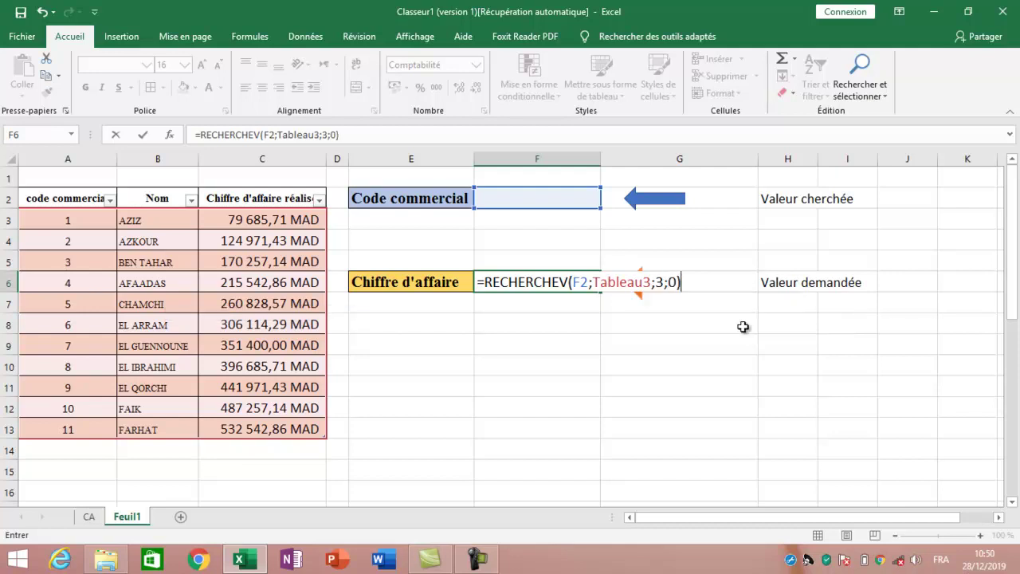
pyautogui.press('Return')
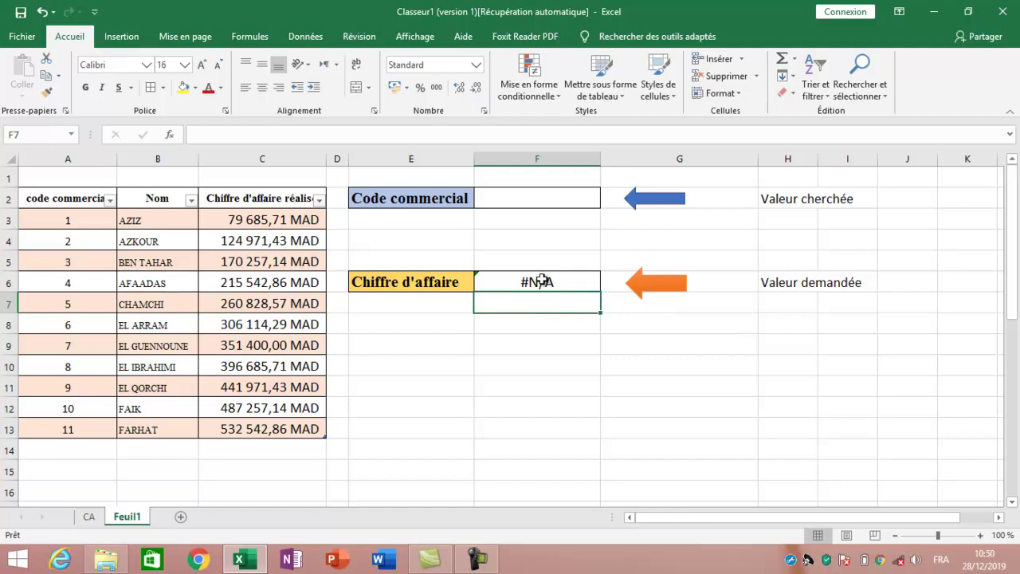
# Test the turnover lookup with commercial codes 5, 6 and 7 in turn in cell F2
pyautogui.click(534, 198)
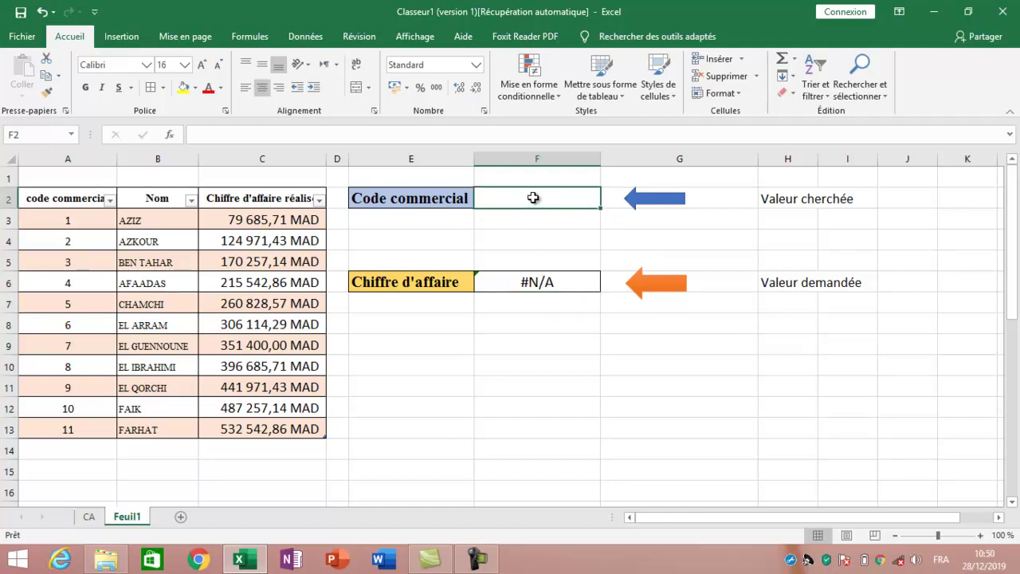
pyautogui.write('5')
pyautogui.press('Return')
pyautogui.click(533, 198)
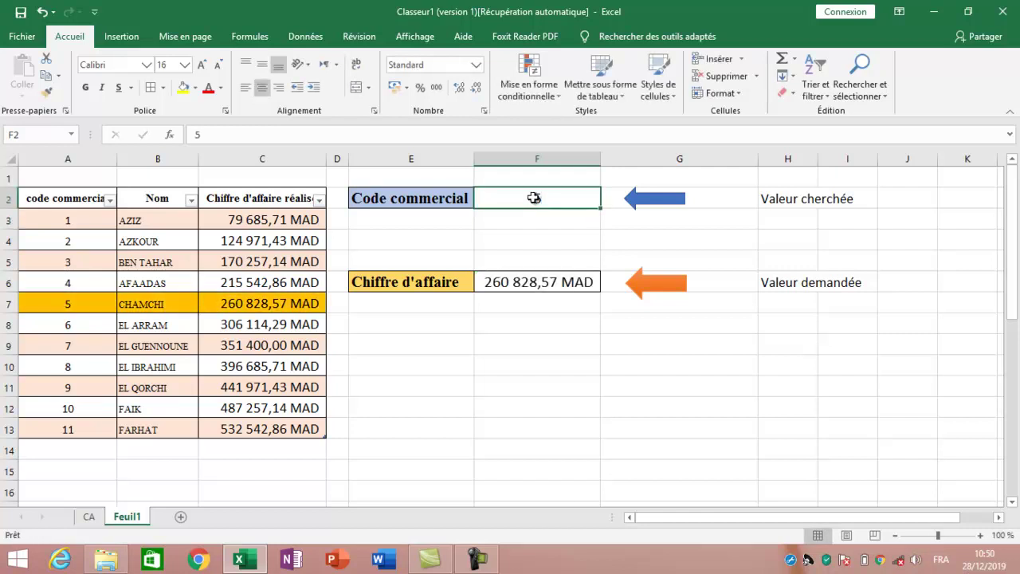
pyautogui.write('6')
pyautogui.press('Return')
pyautogui.click(533, 198)
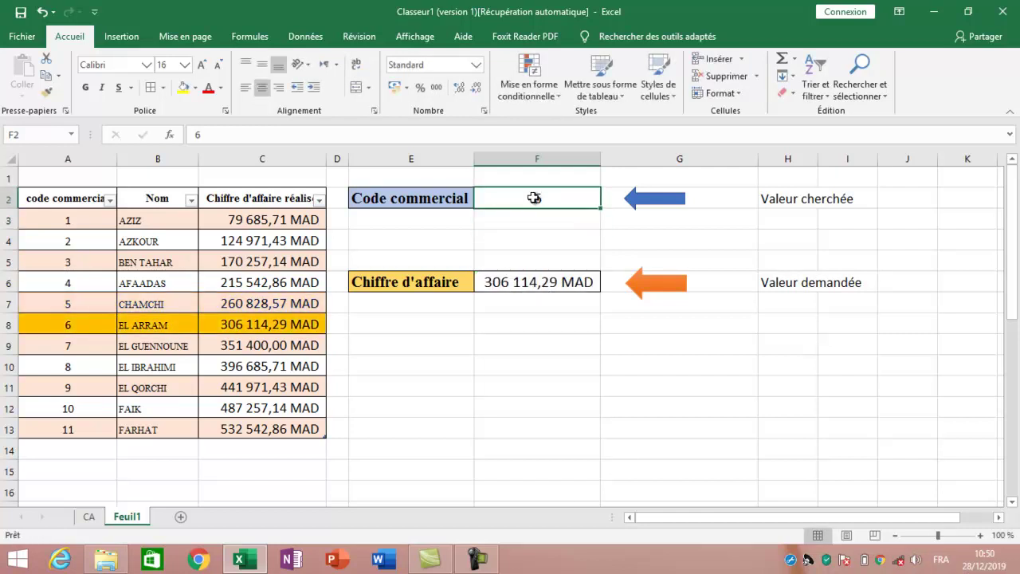
pyautogui.write('7')
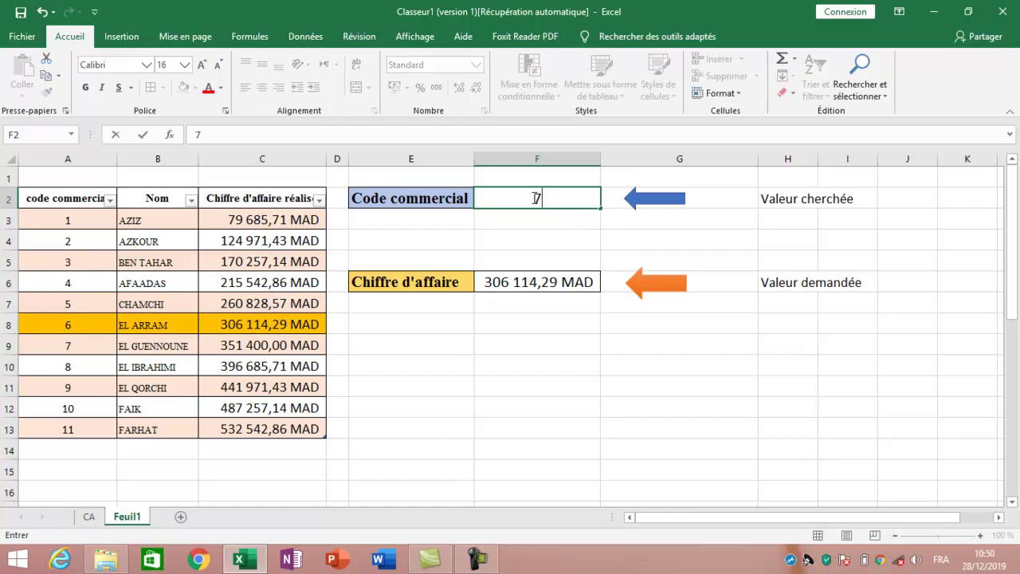
pyautogui.press('Return')
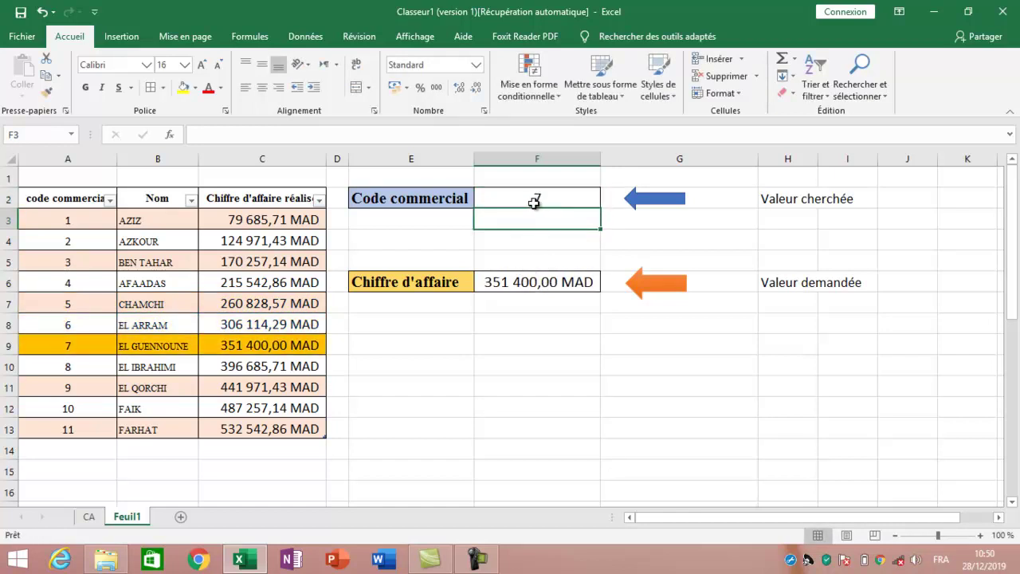
# Check the lookup against the last table rows by entering codes 10 and 11 in cell F2
pyautogui.click(534, 202)
pyautogui.write('10')
pyautogui.press('Return')
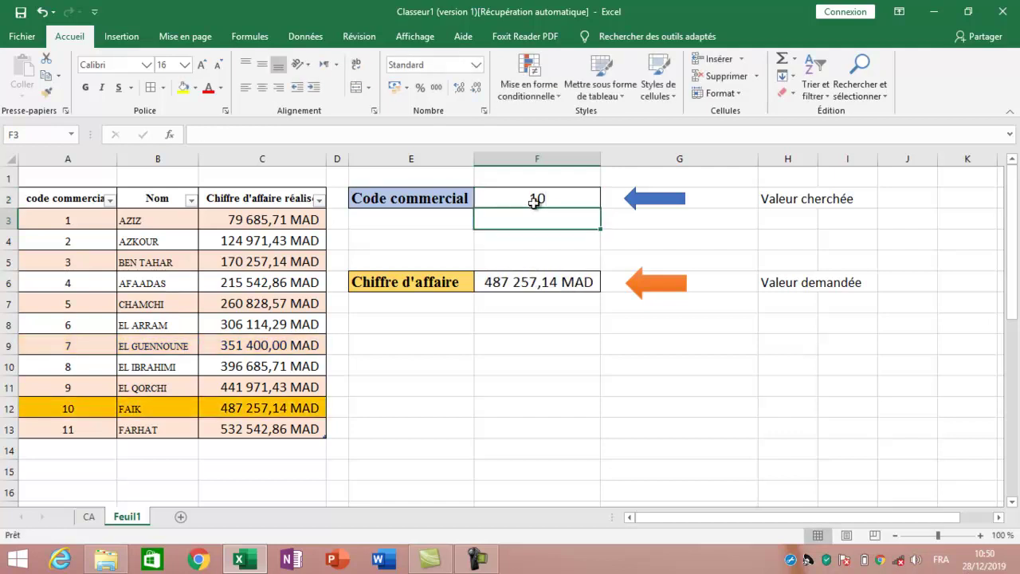
pyautogui.click(534, 203)
pyautogui.write('1')
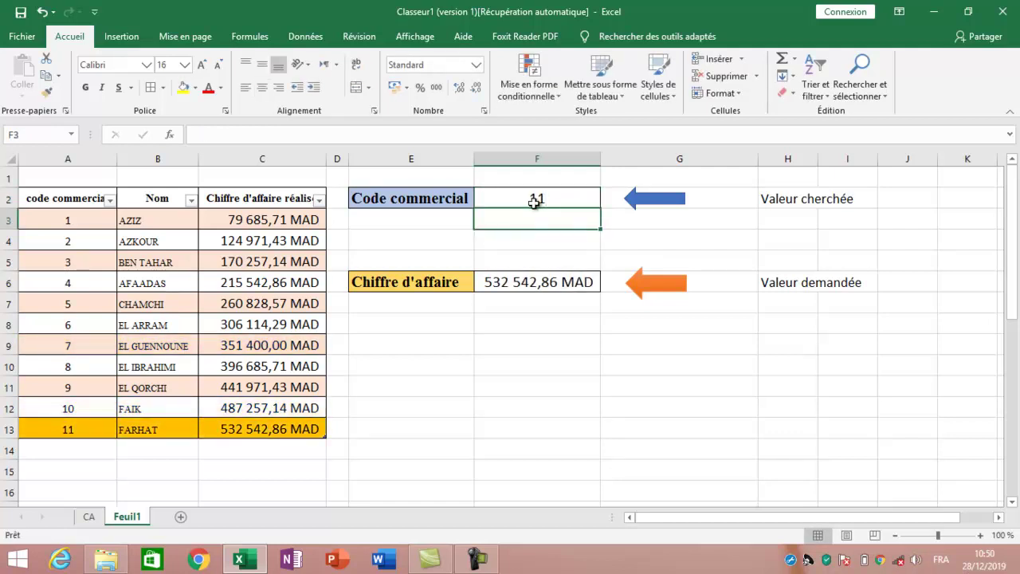
# Enter code 16, which is missing from the table, as the searched commercial code in cell F2
pyautogui.click(539, 199)
pyautogui.write('16')
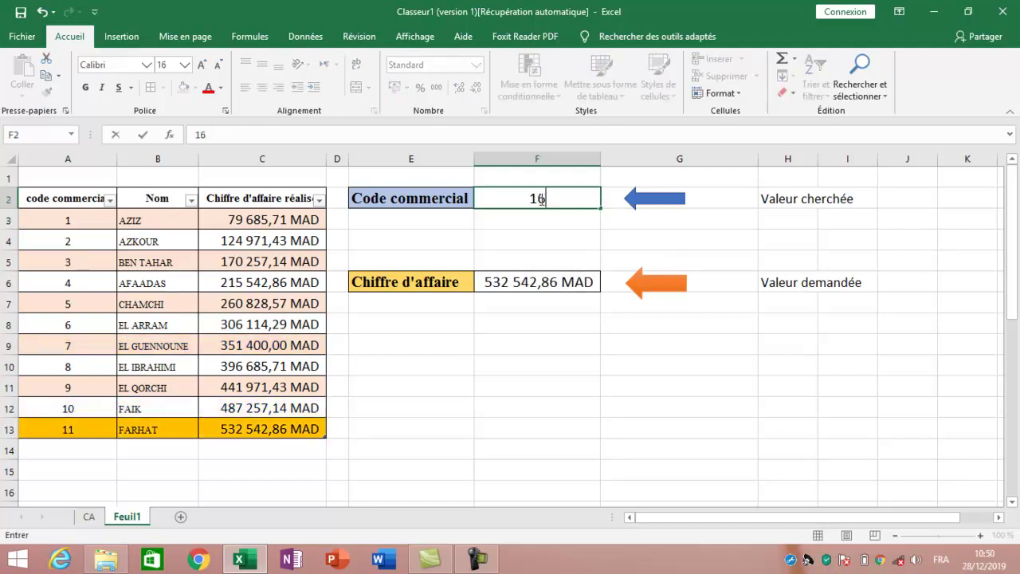
pyautogui.press('Return')
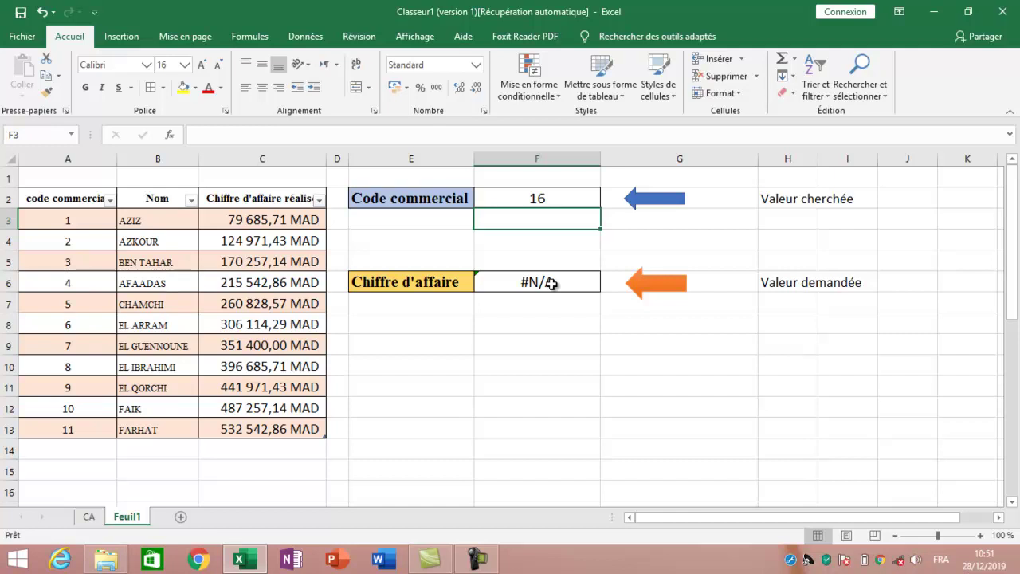
# Change the formula in F6 to =SIERREUR(RECHERCHEV(F2;Tableau3;3;0);"n'existe pas") and centre the cell horizontally
pyautogui.doubleClick(552, 284)
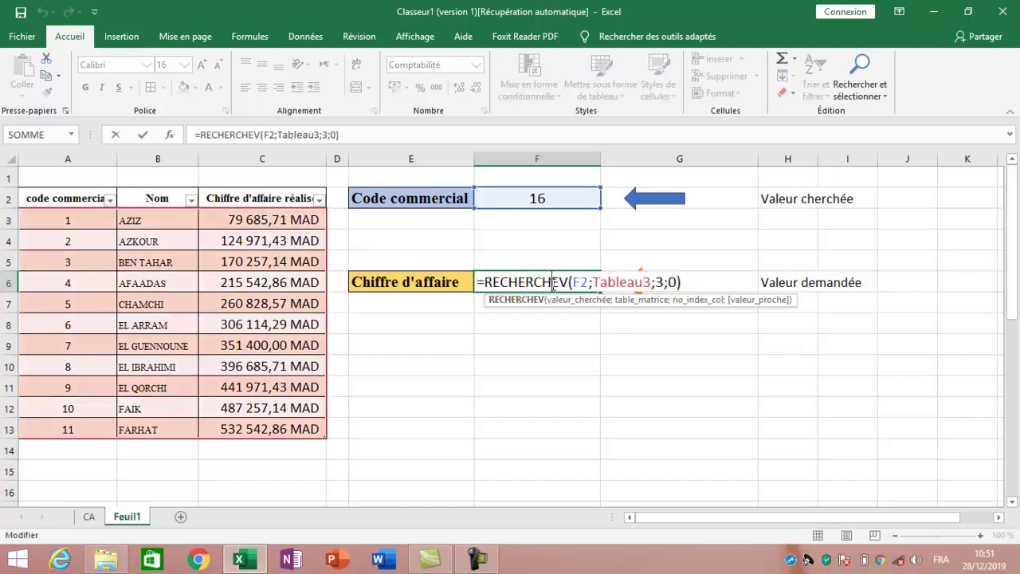
pyautogui.click(482, 283)
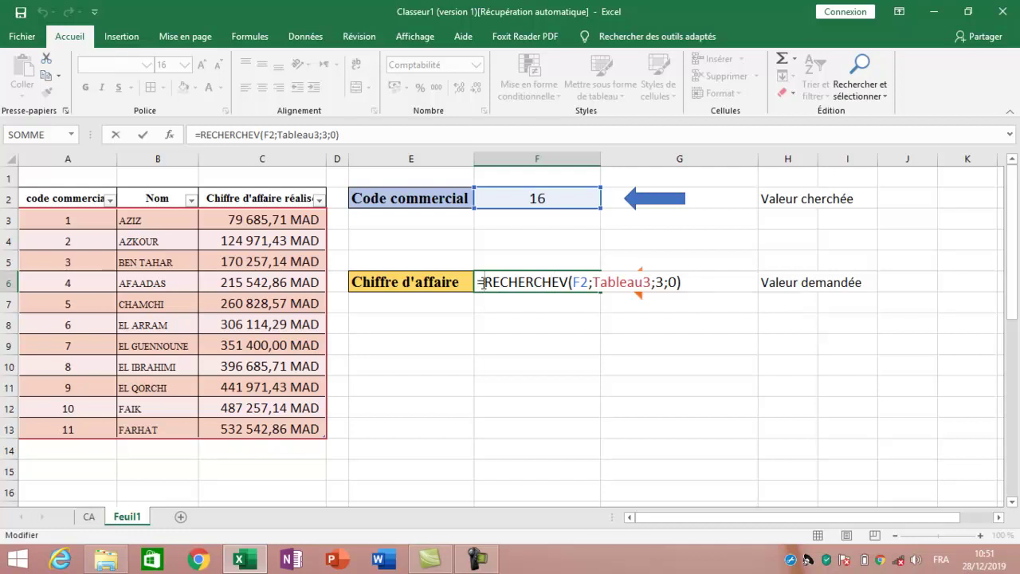
pyautogui.write('sie')
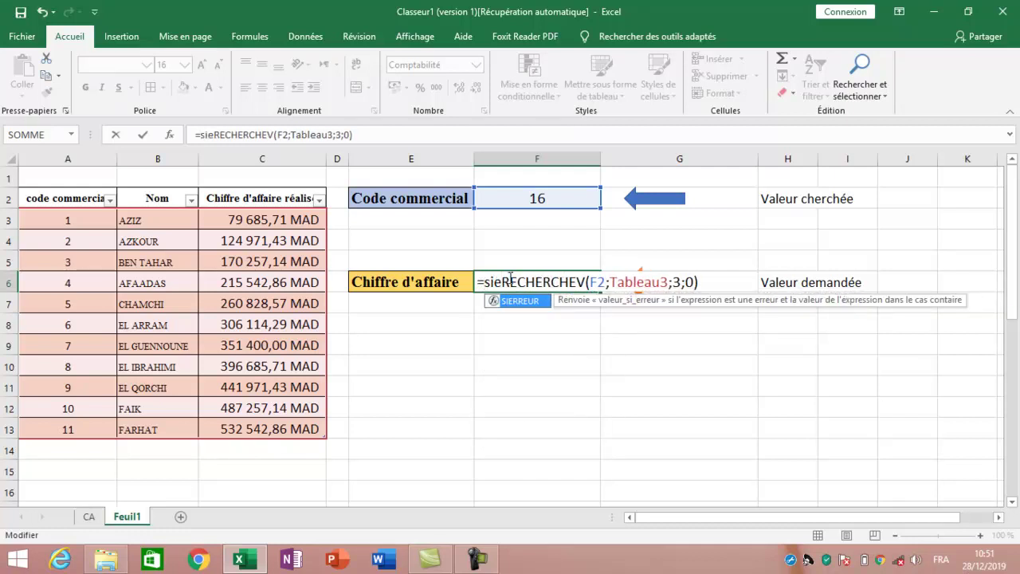
pyautogui.doubleClick(519, 301)
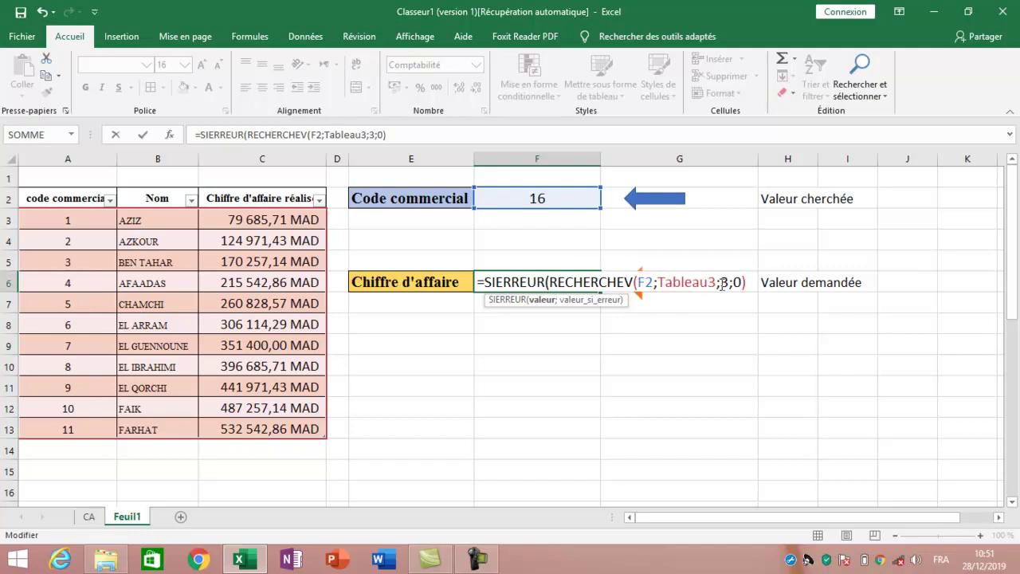
pyautogui.write(';"')
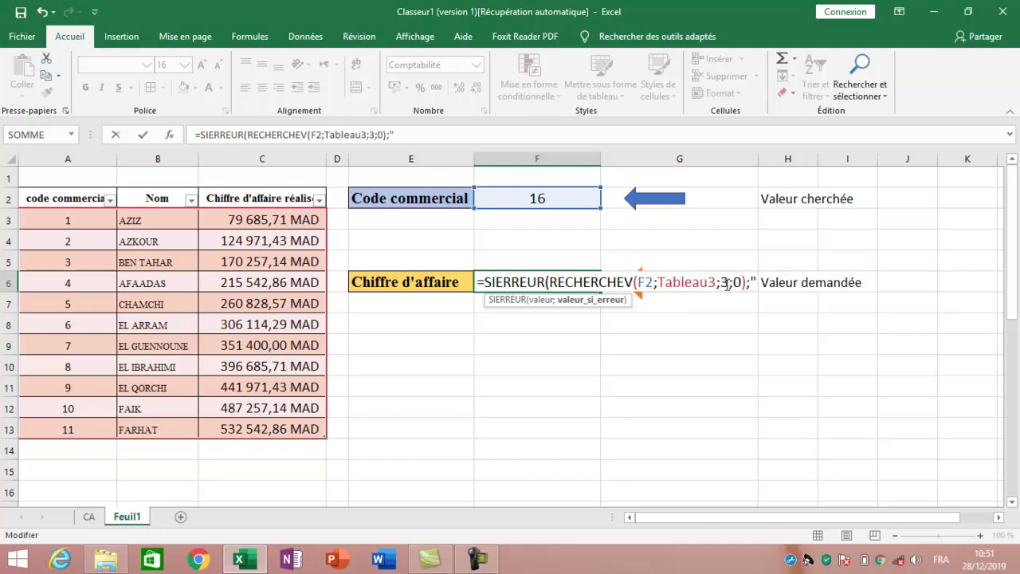
pyautogui.write("n'exis")
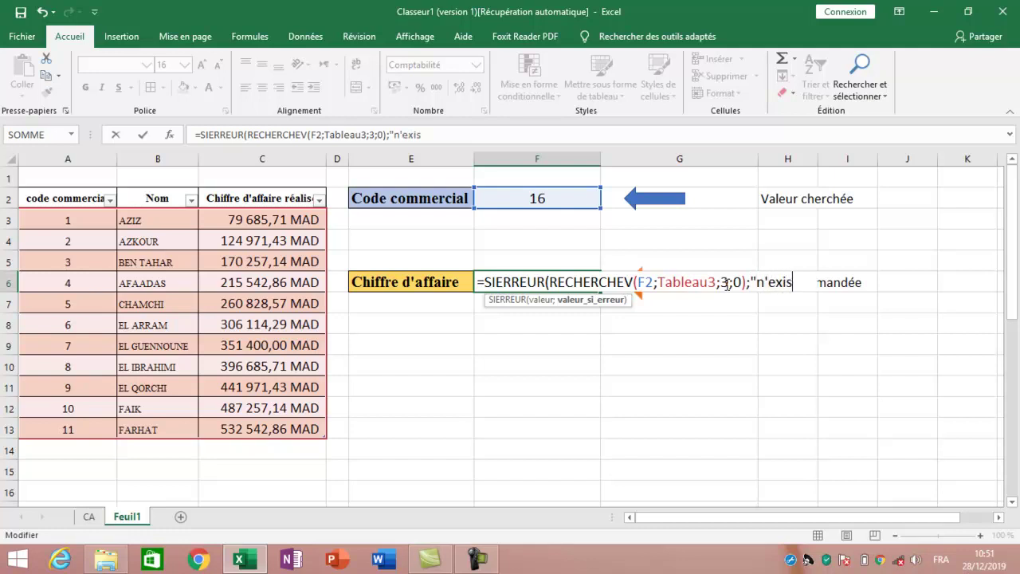
pyautogui.write('te pas')
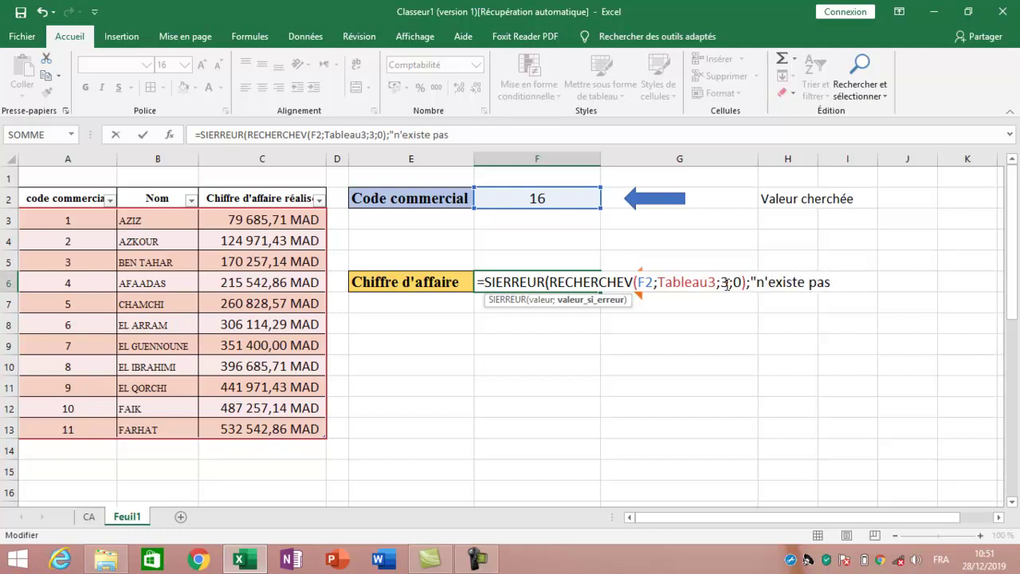
pyautogui.write('")')
pyautogui.press('Return')
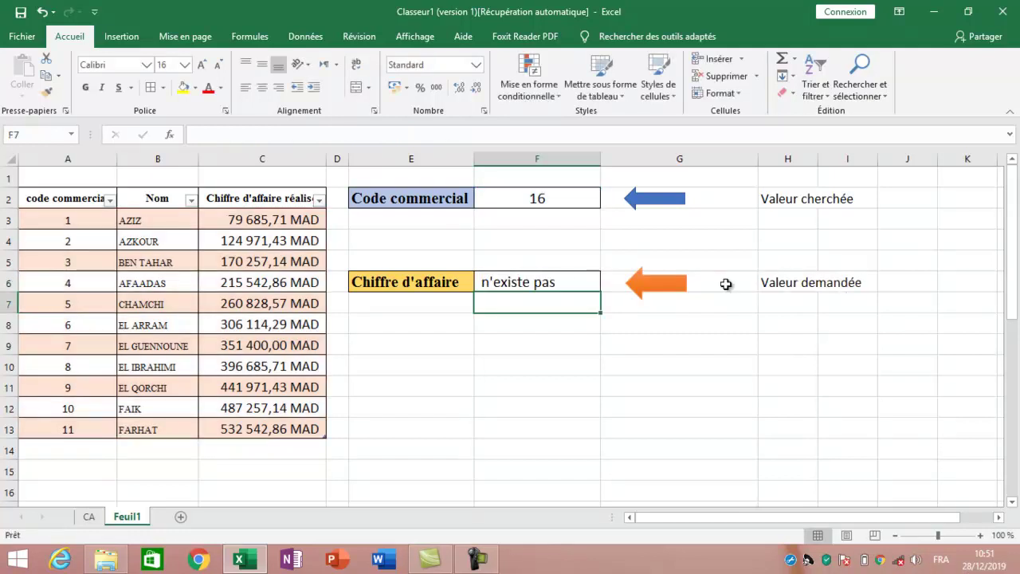
pyautogui.click(503, 283)
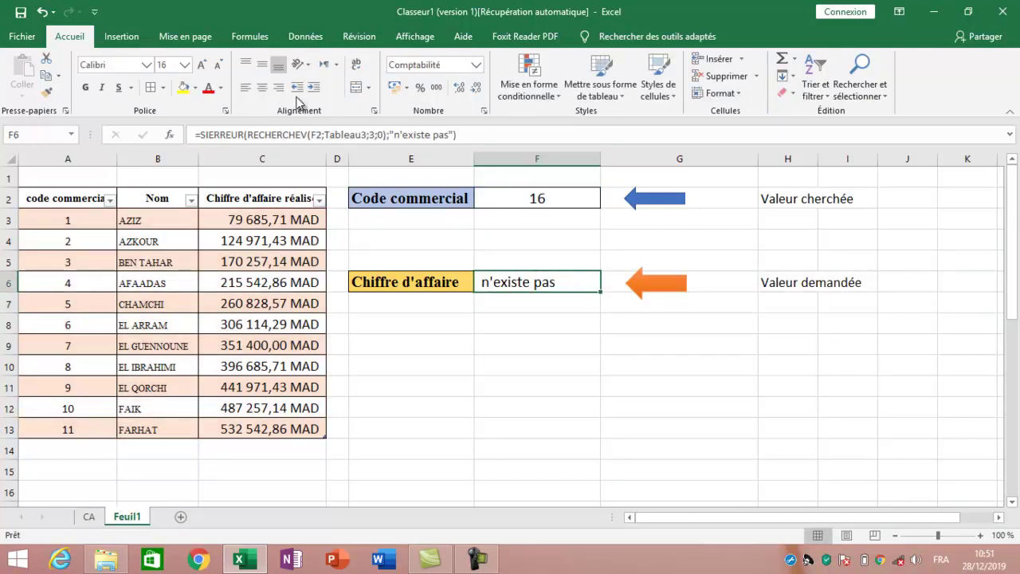
pyautogui.click(262, 87)
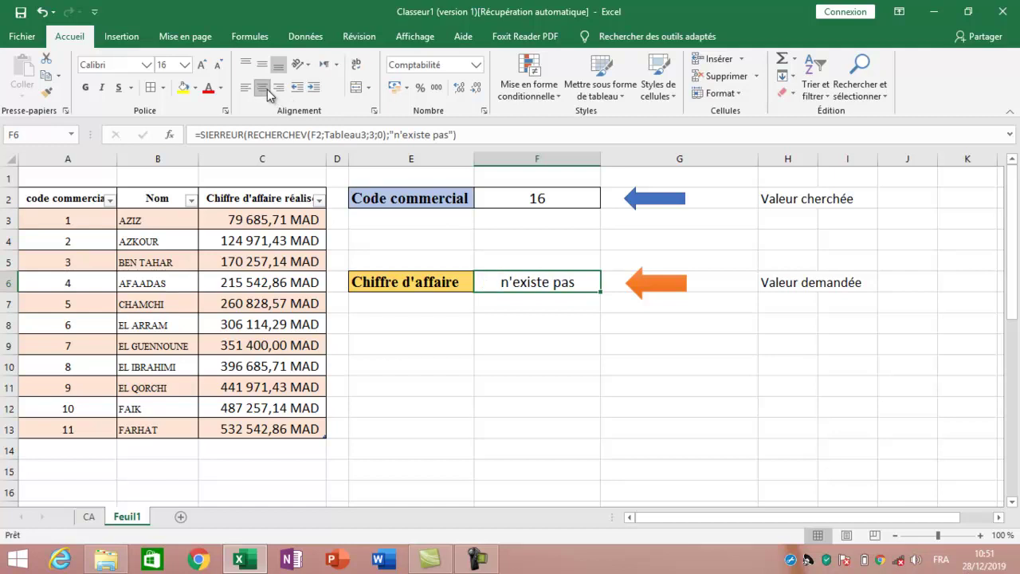
# Test the SIERREUR formula with the nonexistent commercial code 18 in cell F2
pyautogui.click(563, 209)
pyautogui.write('18')
pyautogui.hotkey('ctrl', 'Return')
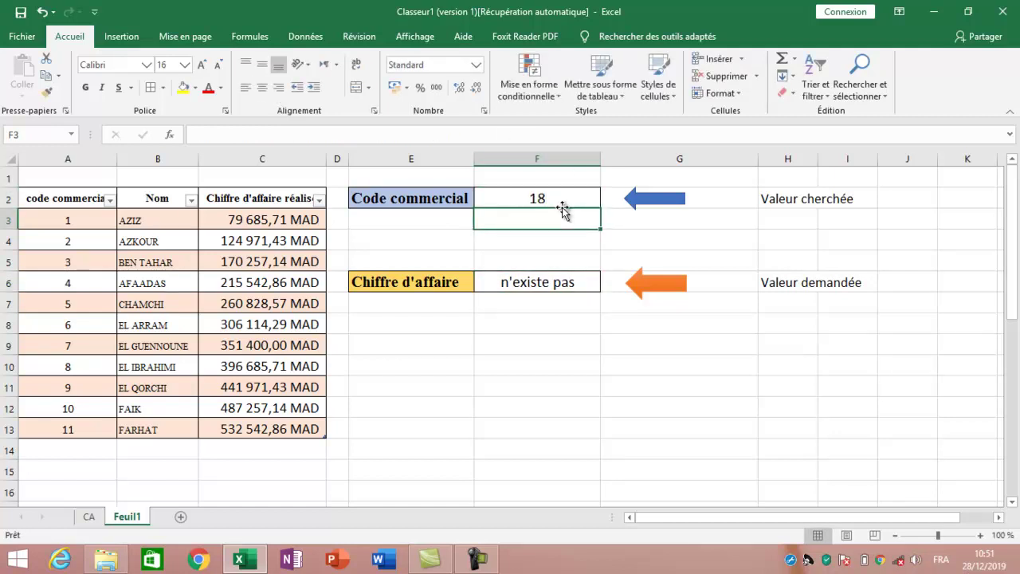
# Test the SIERREUR formula with the existing codes 5 and 6, ending with code 11 in cell F2
pyautogui.write('5')
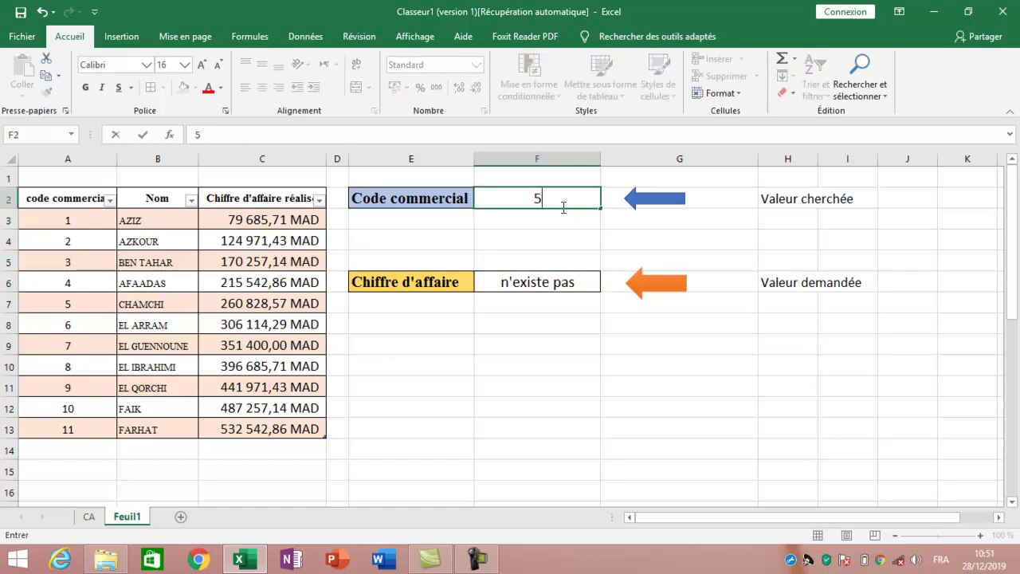
pyautogui.press('Return')
pyautogui.click(566, 199)
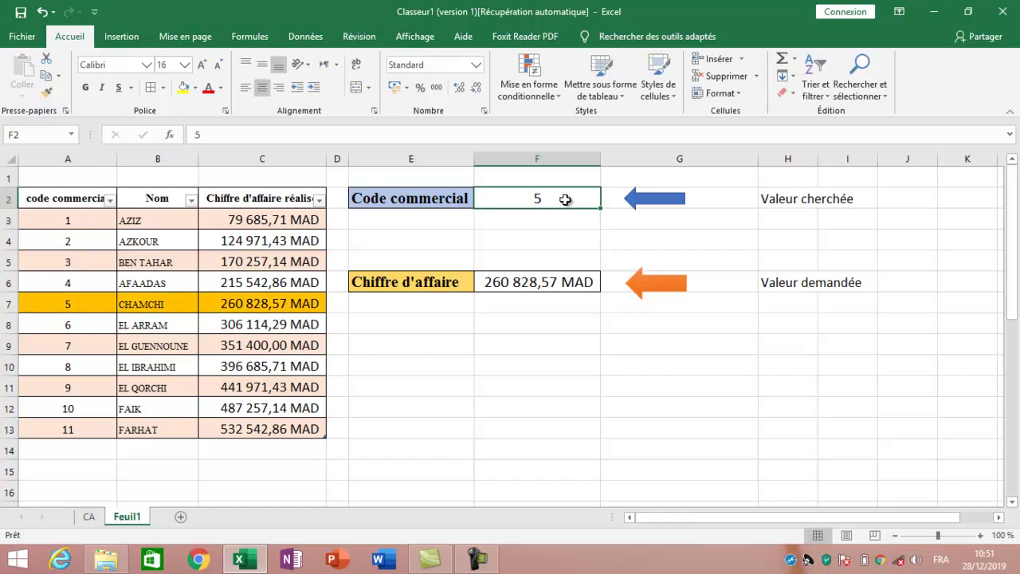
pyautogui.write('6')
pyautogui.press('Return')
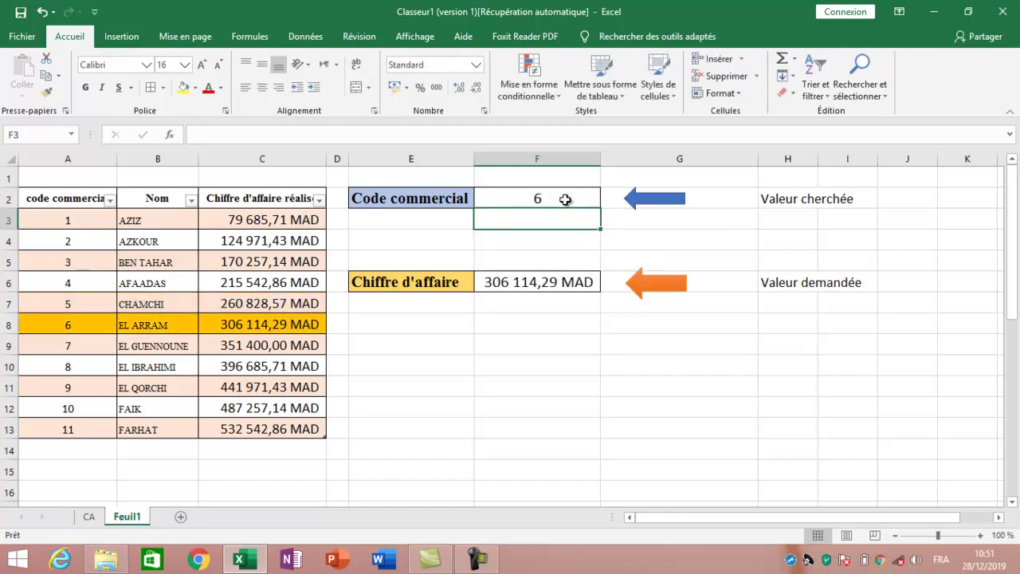
pyautogui.click(561, 195)
pyautogui.write('11')
pyautogui.press('Return')
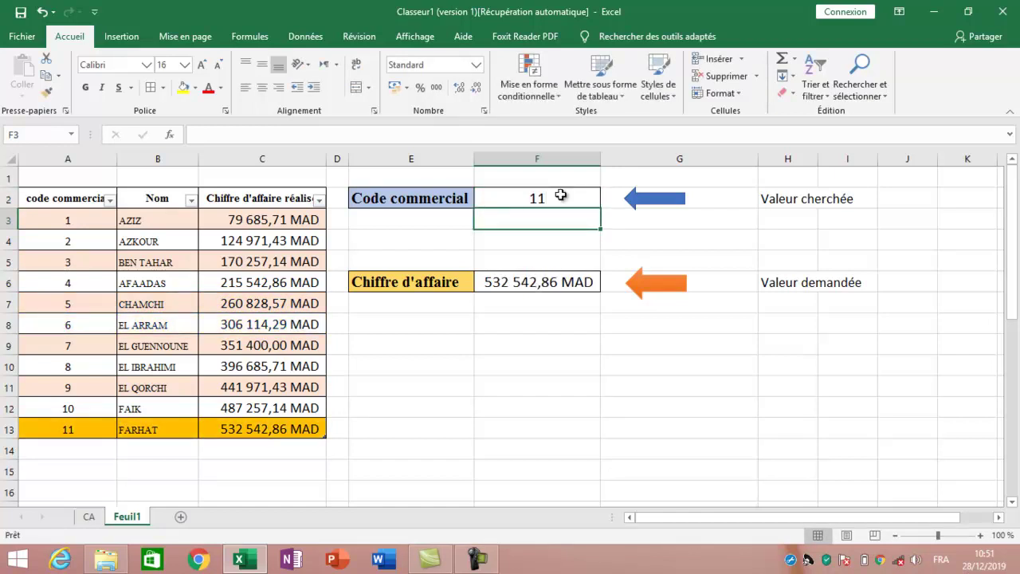
pyautogui.click(543, 351)
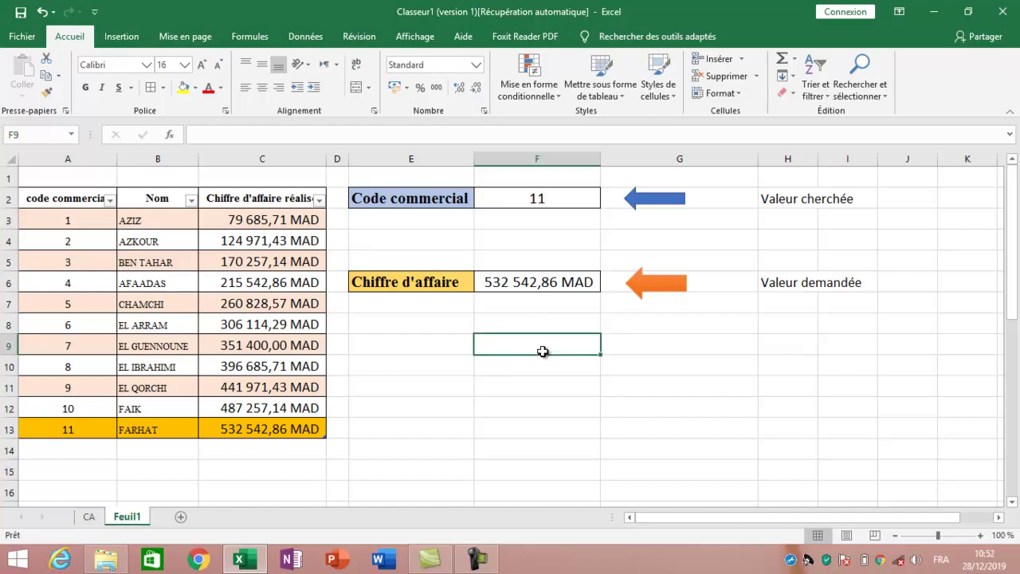